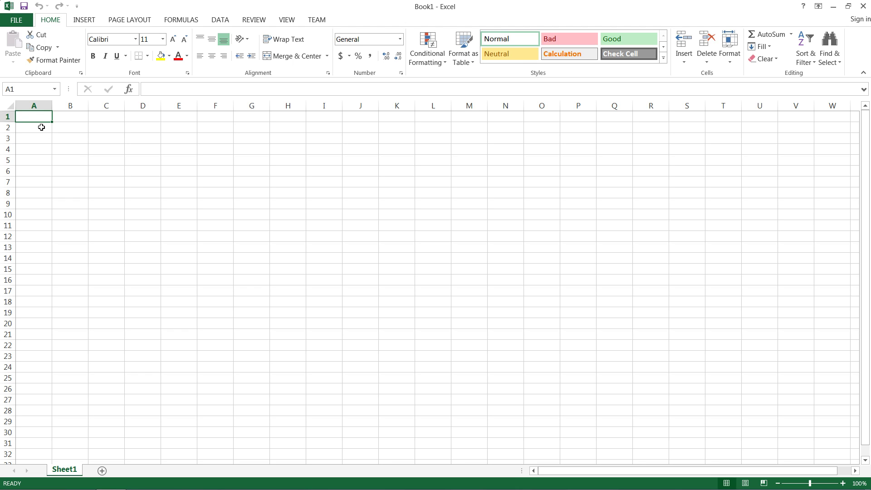
Step: Enter the headers First Name, Address and Phone Number in cells A1 to C1
{"action": "type", "text": "First"}
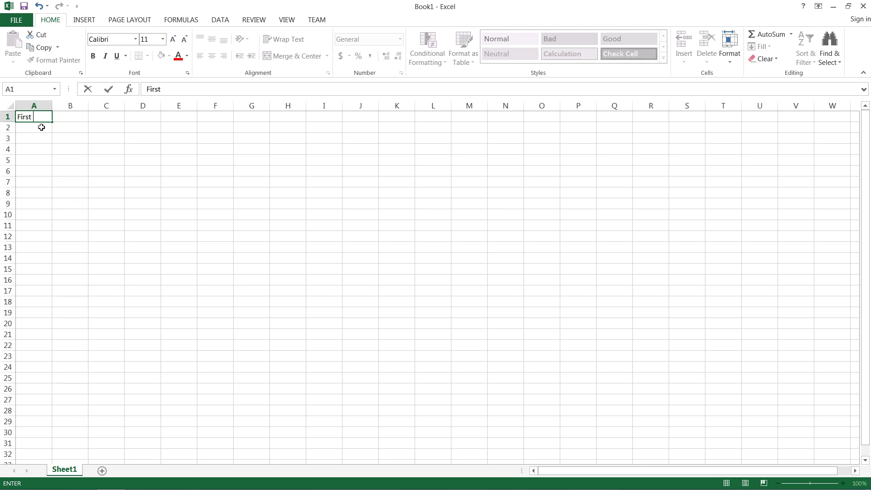
{"action": "type", "text": " Name"}
{"action": "key", "text": "Tab"}
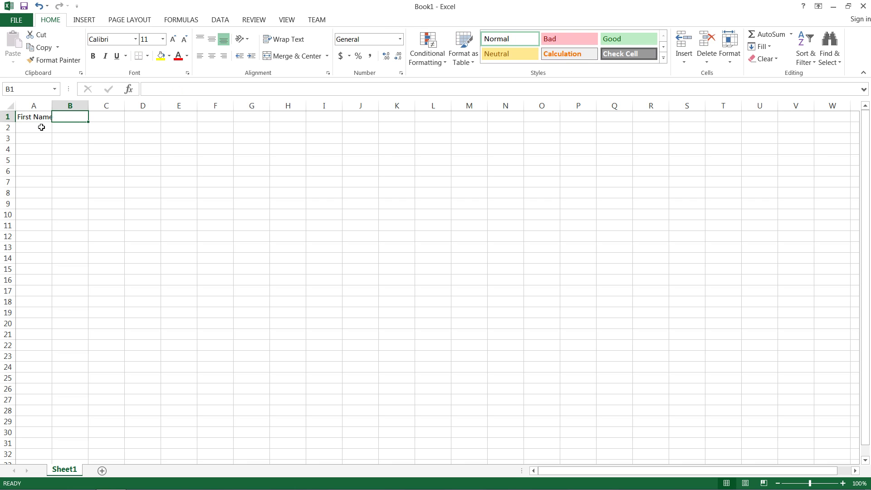
{"action": "type", "text": "Address"}
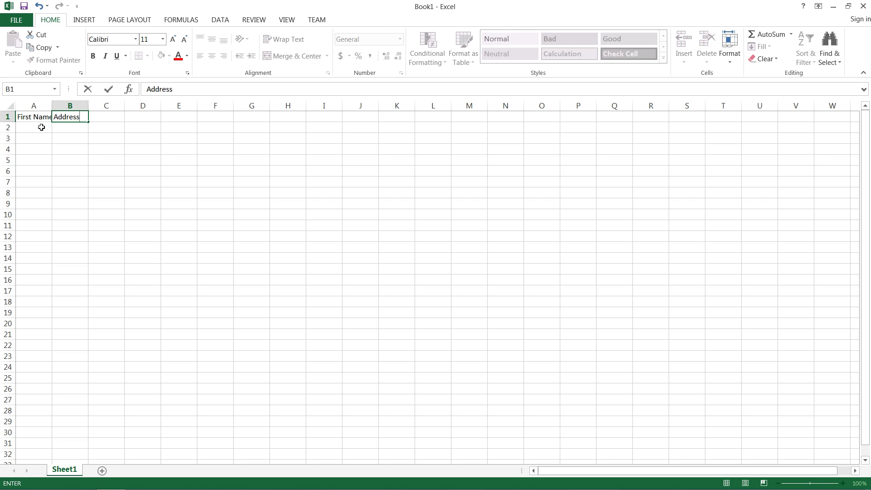
{"action": "key", "text": "Tab"}
{"action": "type", "text": "Phone"}
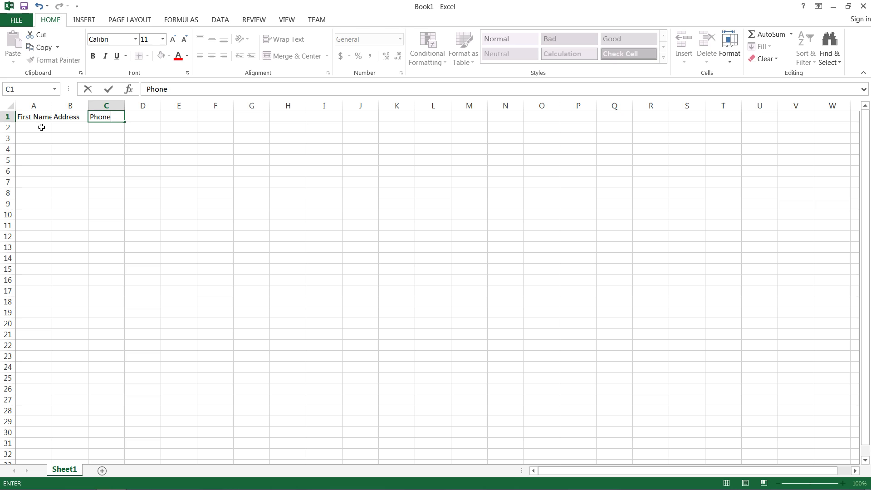
{"action": "type", "text": " Number"}
{"action": "key", "text": "Return"}
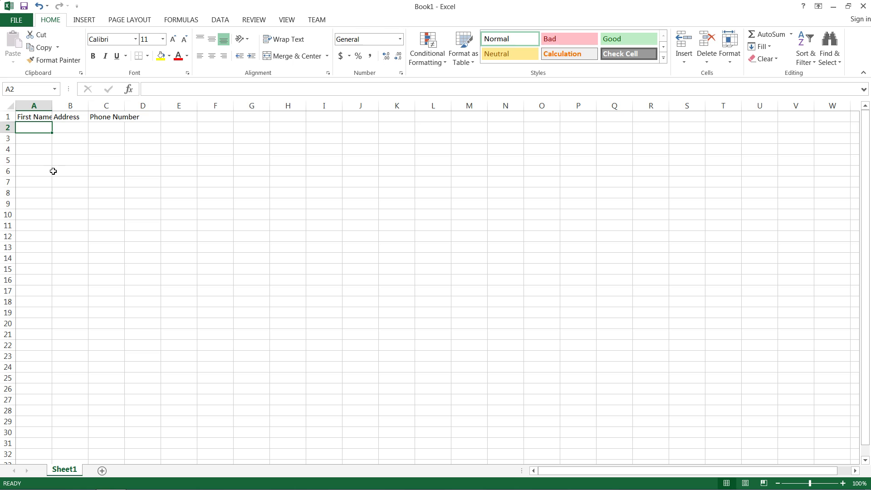
Step: Fill row 2 with the first contact's name, street address and phone number
{"action": "type", "text": "John Doe"}
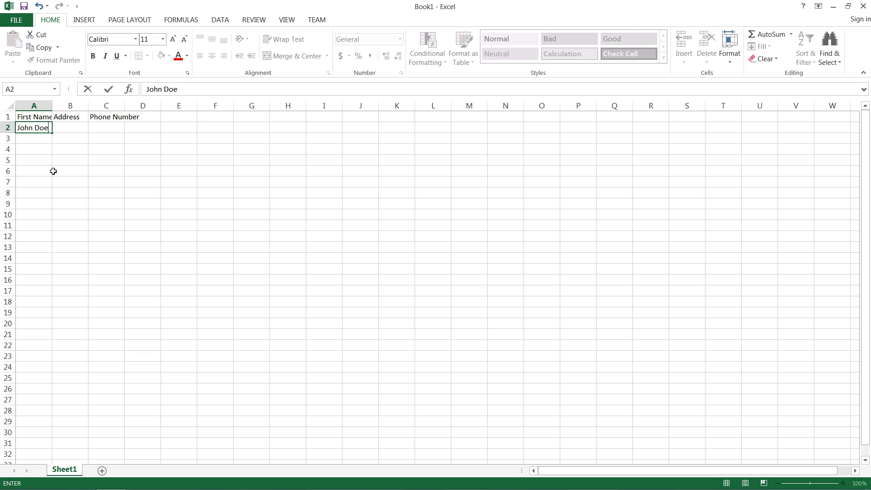
{"action": "key", "text": "Tab"}
{"action": "type", "text": "123"}
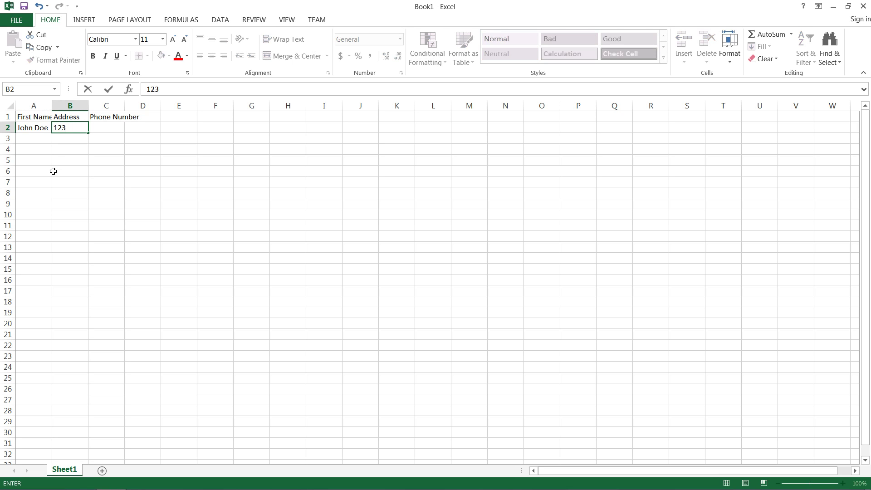
{"action": "type", "text": " Doe St."}
{"action": "key", "text": "Tab"}
{"action": "type", "text": "(00"}
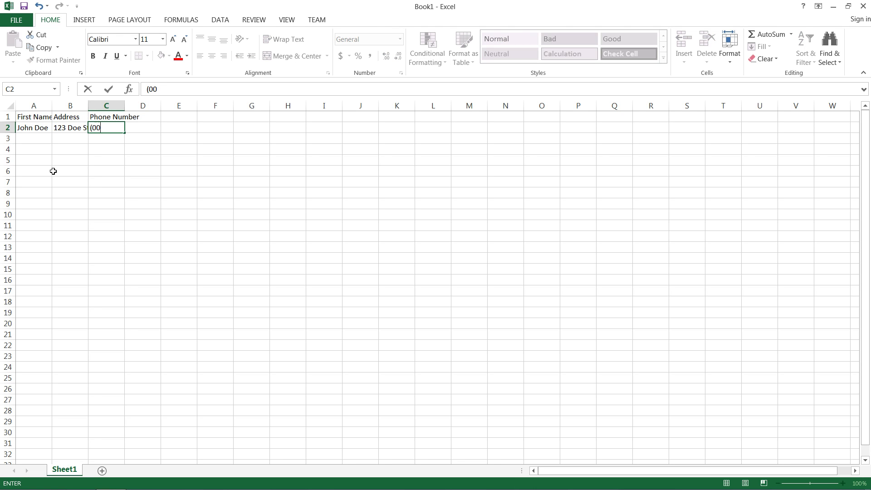
{"action": "type", "text": "0) 123-1234"}
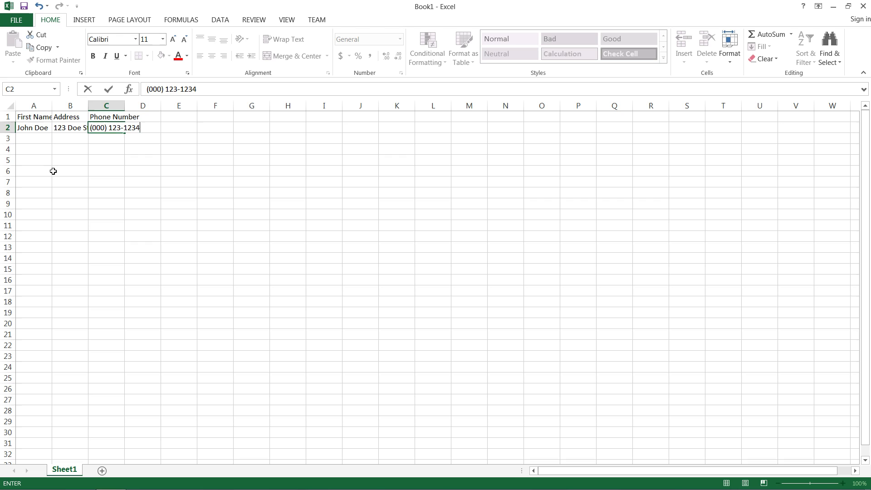
{"action": "key", "text": "Return"}
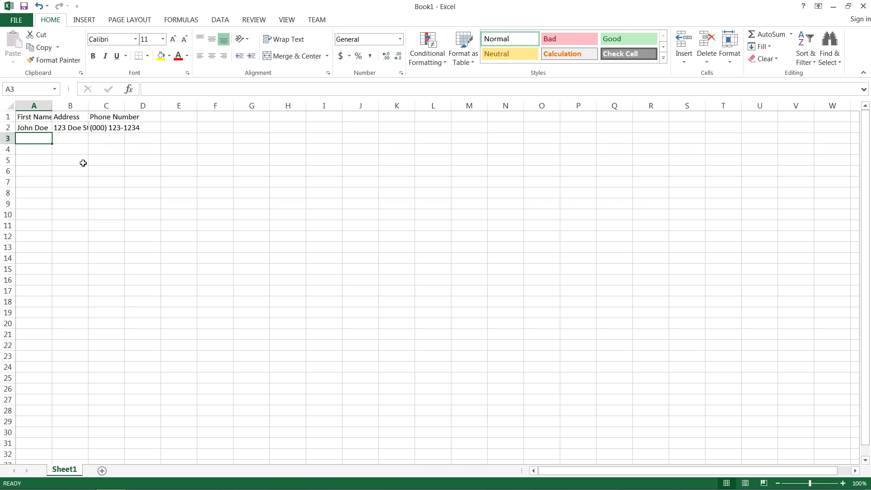
Step: Type four more contact names into A3 through A6
{"action": "type", "text": "Jane Doe"}
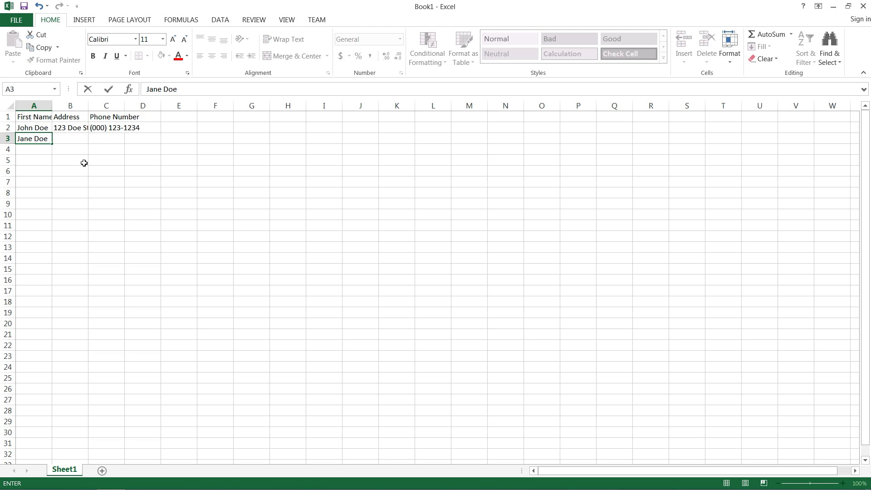
{"action": "key", "text": "Return"}
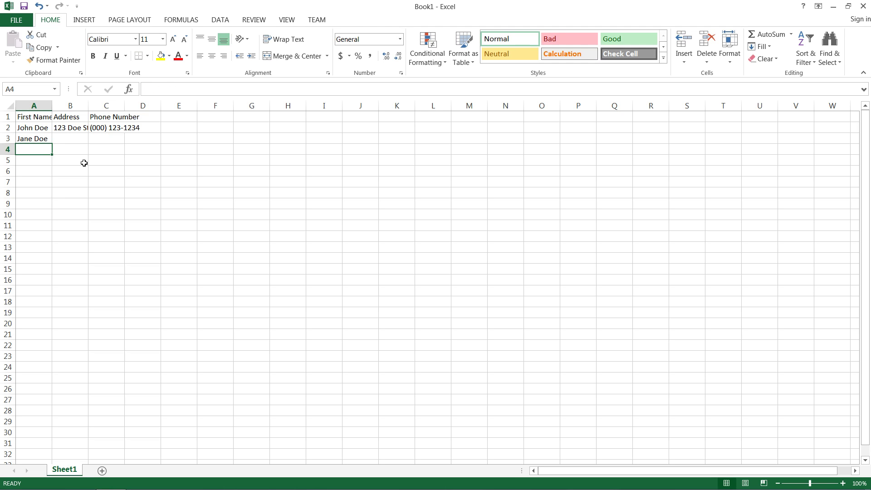
{"action": "type", "text": "Timmy Dean"}
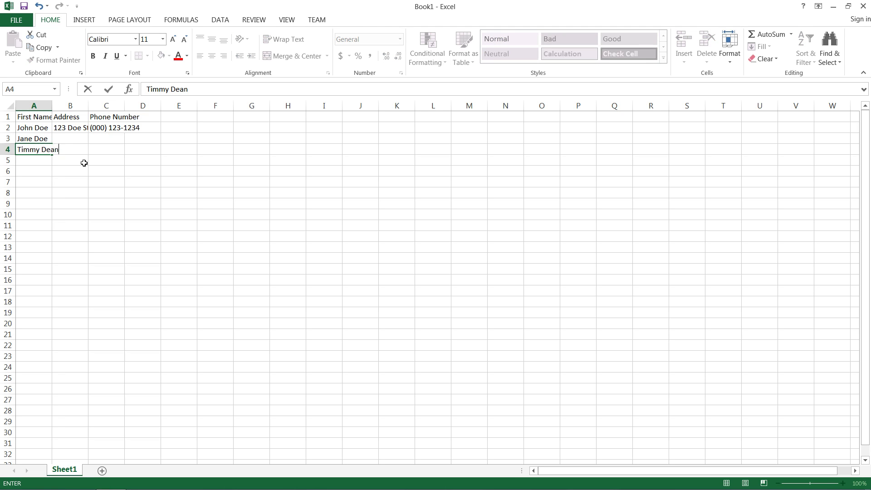
{"action": "key", "text": "Return"}
{"action": "type", "text": "Robert "}
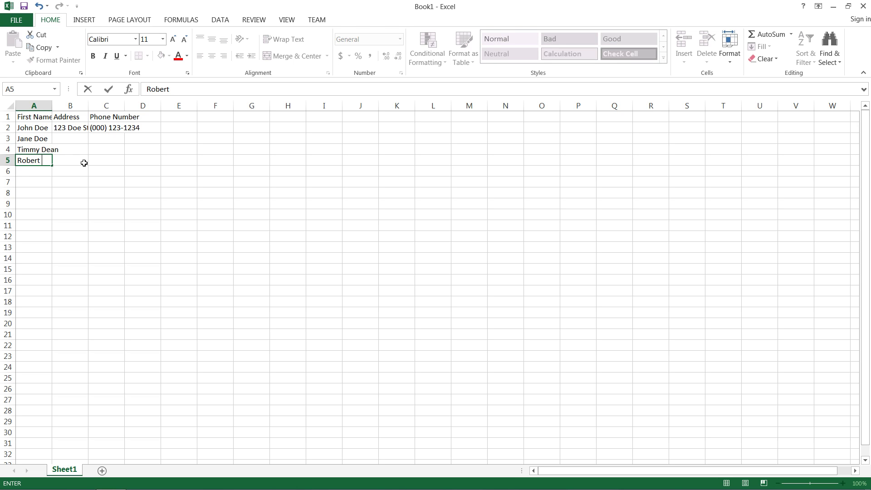
{"action": "type", "text": "Jim"}
{"action": "key", "text": "Return"}
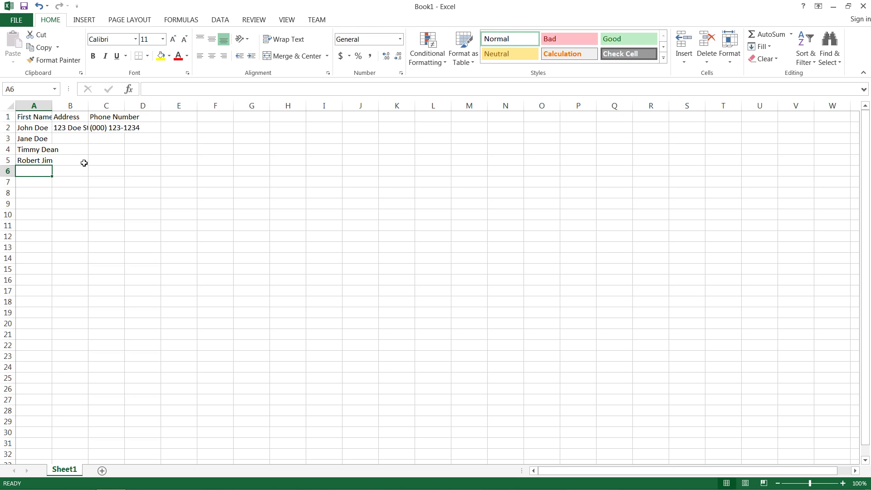
{"action": "type", "text": "Beatrice Al"}
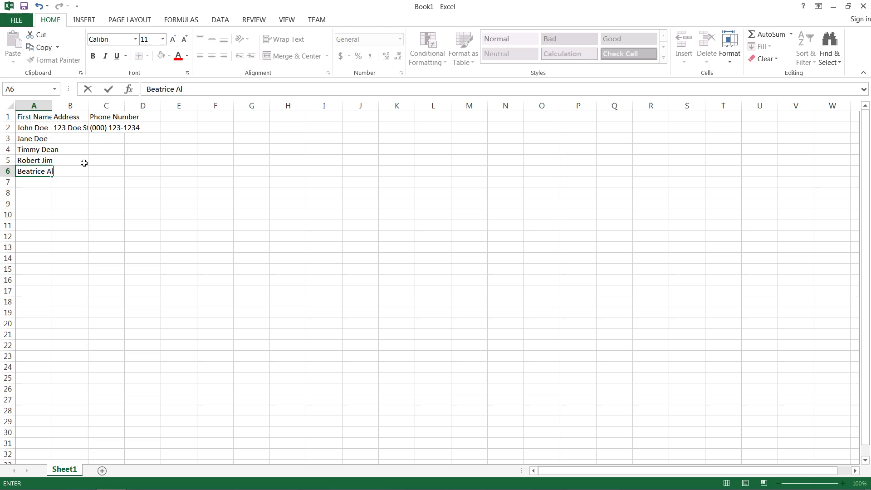
{"action": "key", "text": "Up"}
{"action": "key", "text": "Up"}
{"action": "key", "text": "Up"}
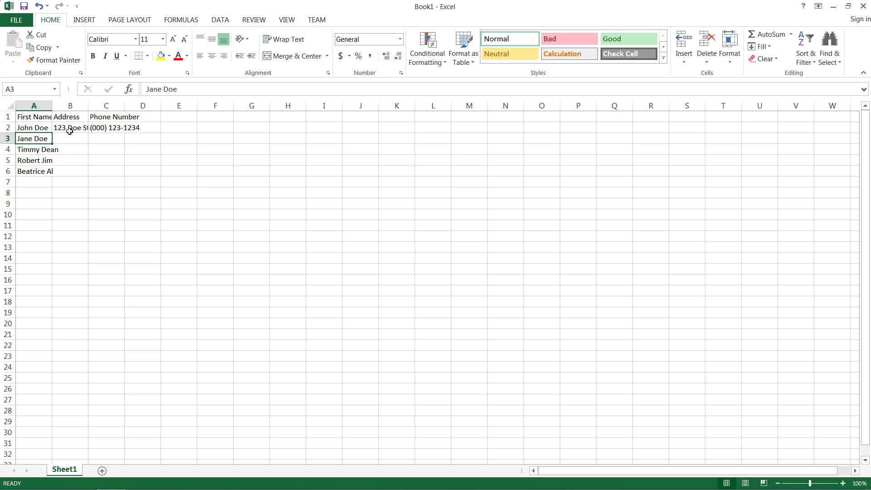
Step: Fill the address in B2 and phone number in C2 down through row 6
{"action": "left_click", "coordinate": [70, 131]}
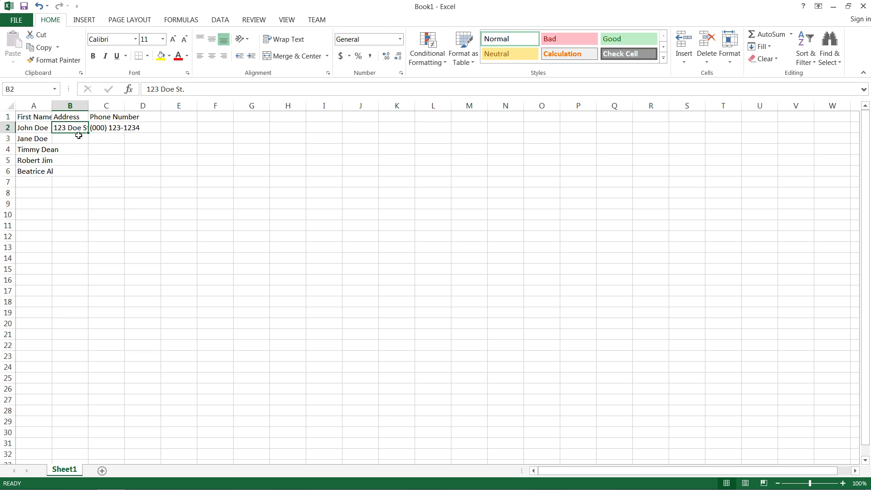
{"action": "left_click_drag", "start_coordinate": [89, 132], "coordinate": [91, 174]}
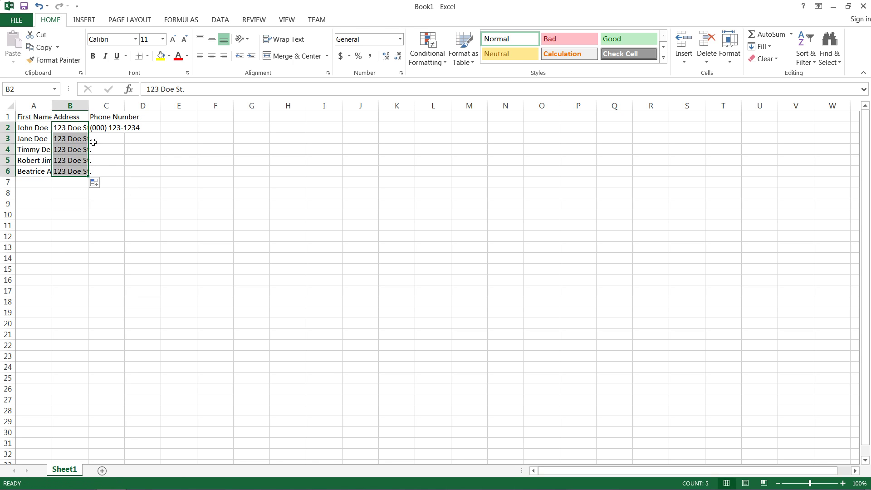
{"action": "left_click", "coordinate": [99, 129]}
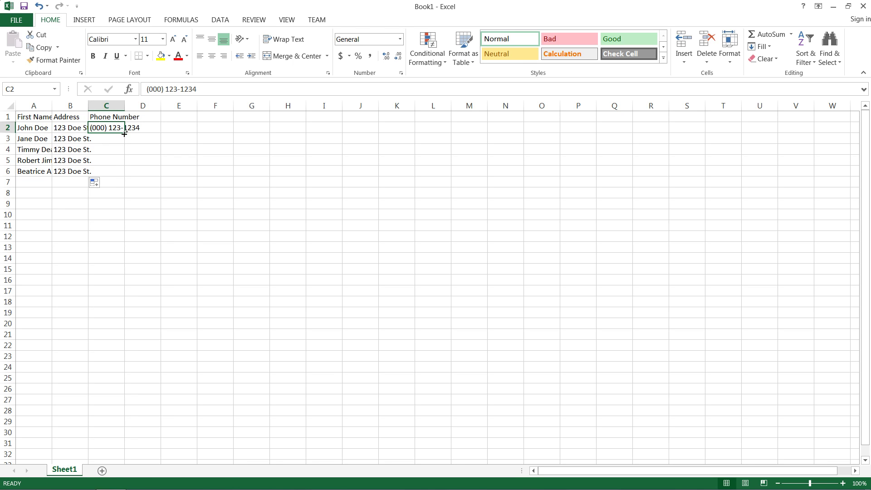
{"action": "left_click_drag", "start_coordinate": [124, 134], "coordinate": [129, 171]}
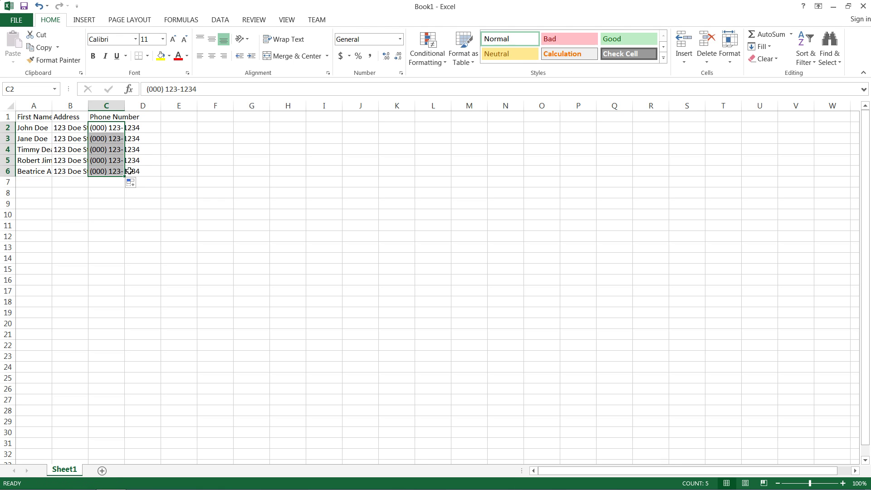
Step: Save the workbook to the Desktop as Labels, then close it and quit Excel
{"action": "key", "text": "ctrl+s"}
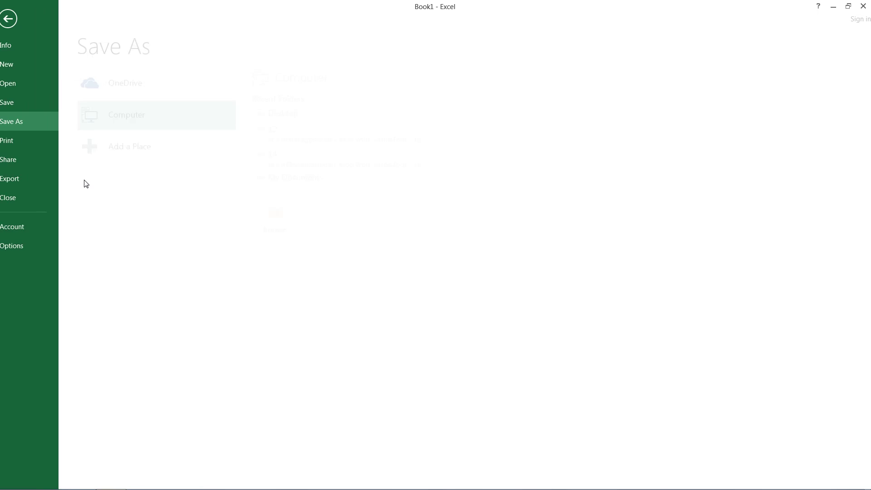
{"action": "left_click", "coordinate": [305, 118]}
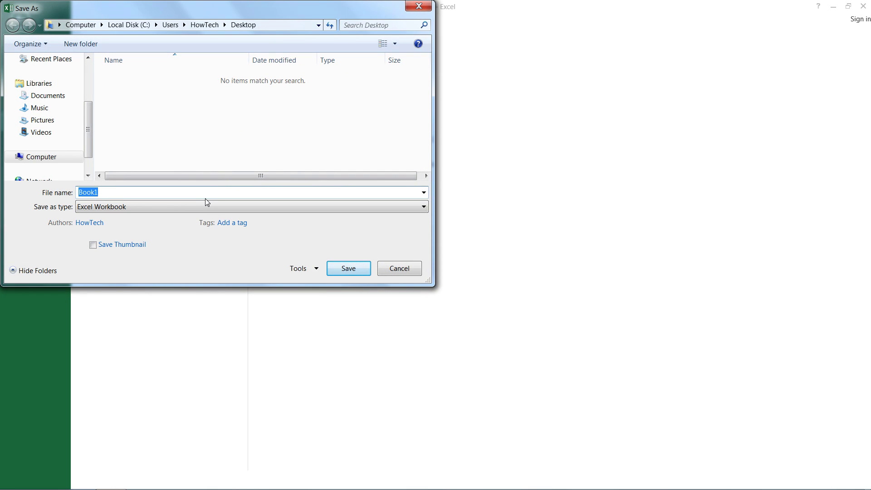
{"action": "type", "text": "Lufina"}
{"action": "key", "text": "Return"}
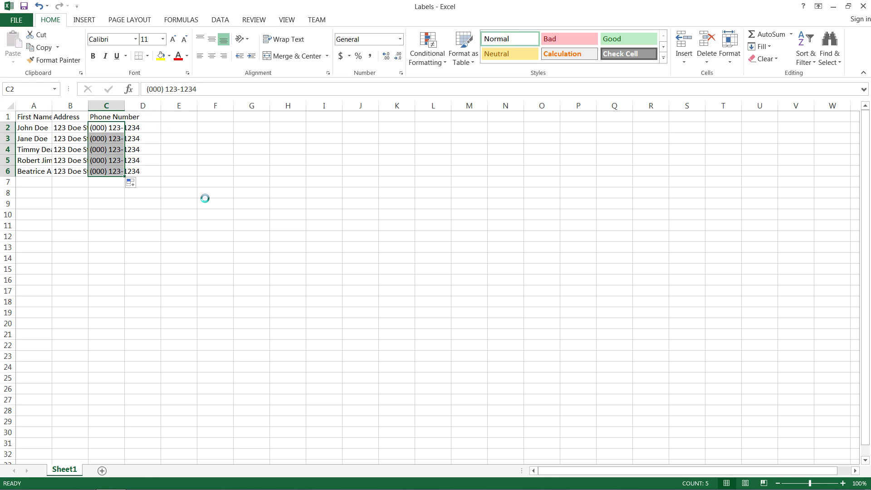
{"action": "key", "text": "ctrl+w"}
{"action": "key", "text": "alt+F4"}
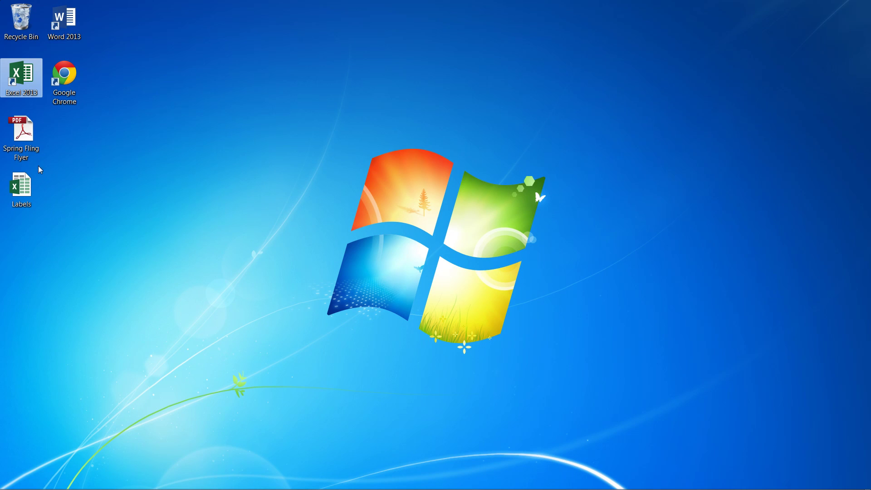
Step: Launch Word 2013 and create a new blank document
{"action": "double_click", "coordinate": [57, 25]}
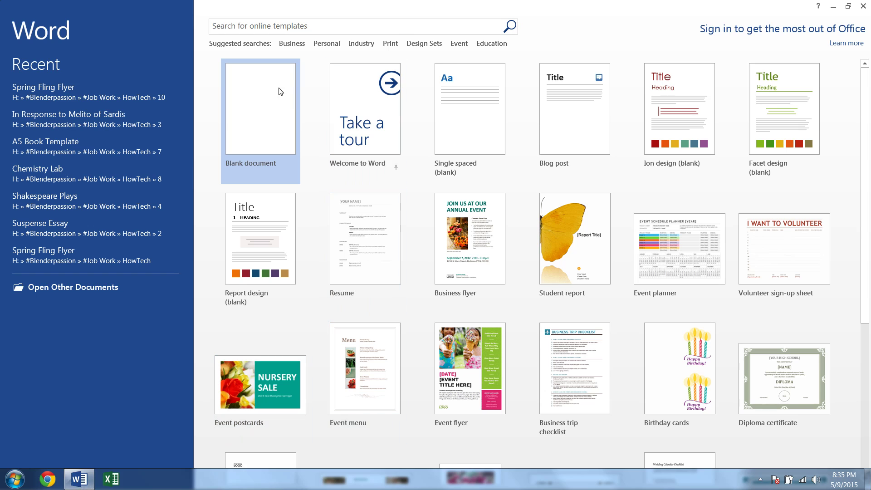
{"action": "left_click", "coordinate": [281, 91]}
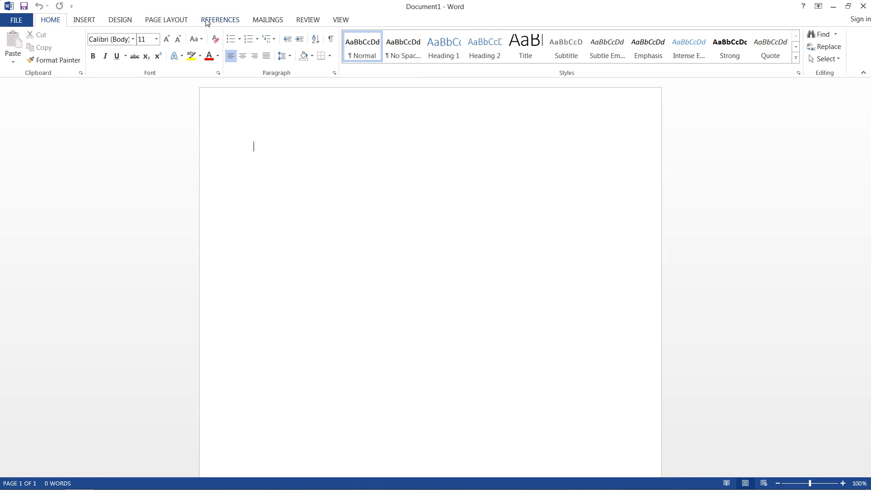
Step: Start a Labels mail merge with Avery A4/A5 as the label vendor
{"action": "left_click", "coordinate": [264, 22]}
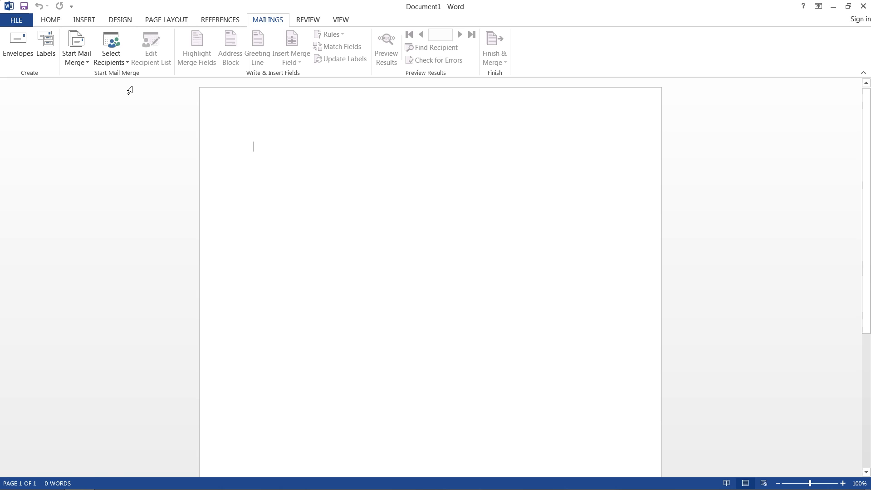
{"action": "left_click", "coordinate": [82, 60]}
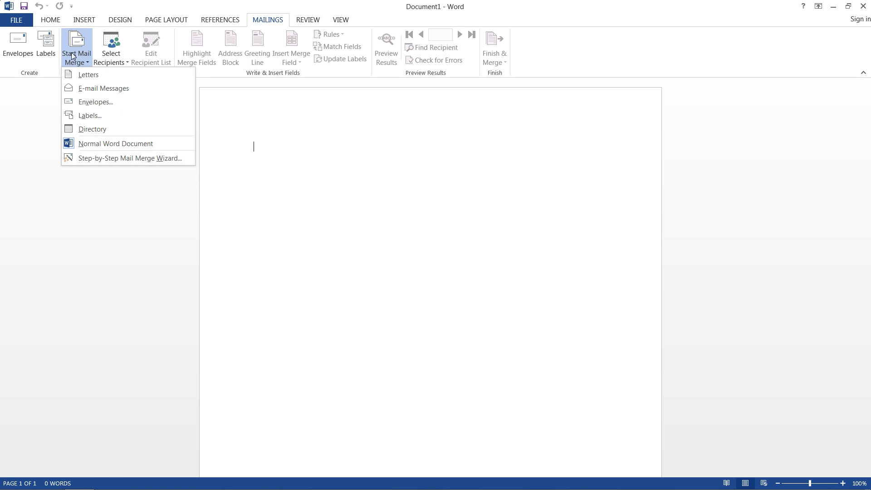
{"action": "left_click", "coordinate": [85, 115]}
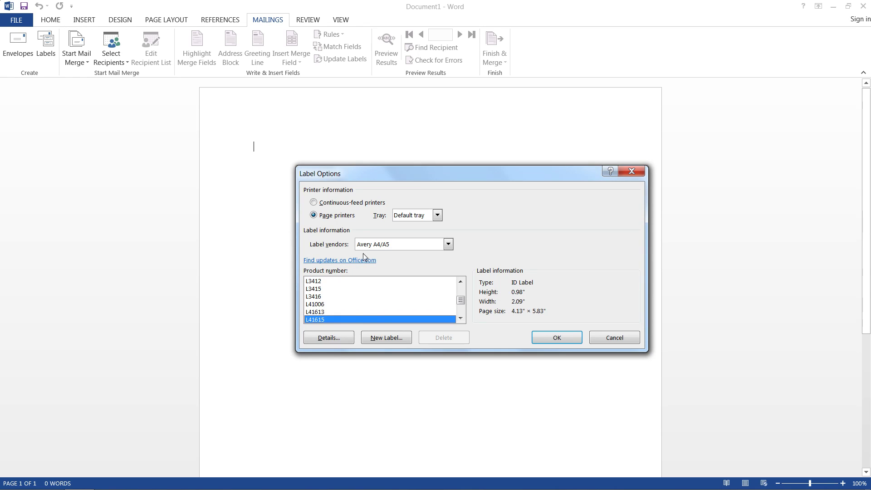
{"action": "left_click", "coordinate": [364, 244]}
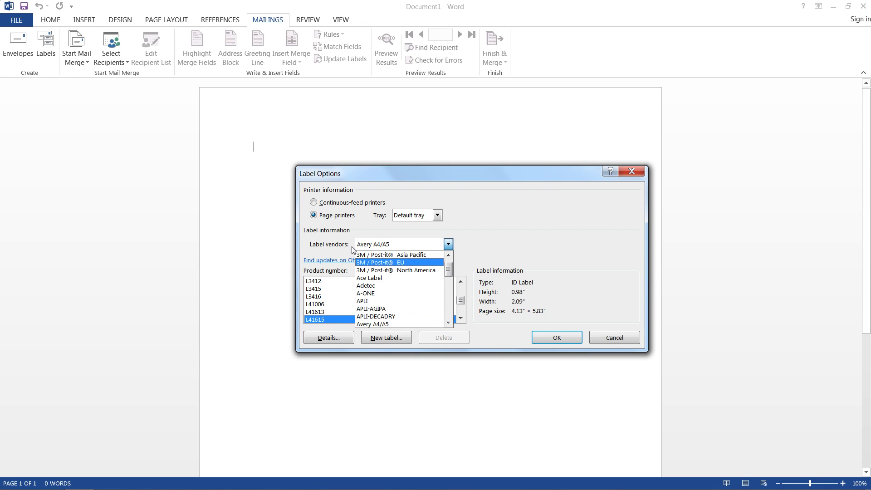
{"action": "left_click", "coordinate": [345, 248]}
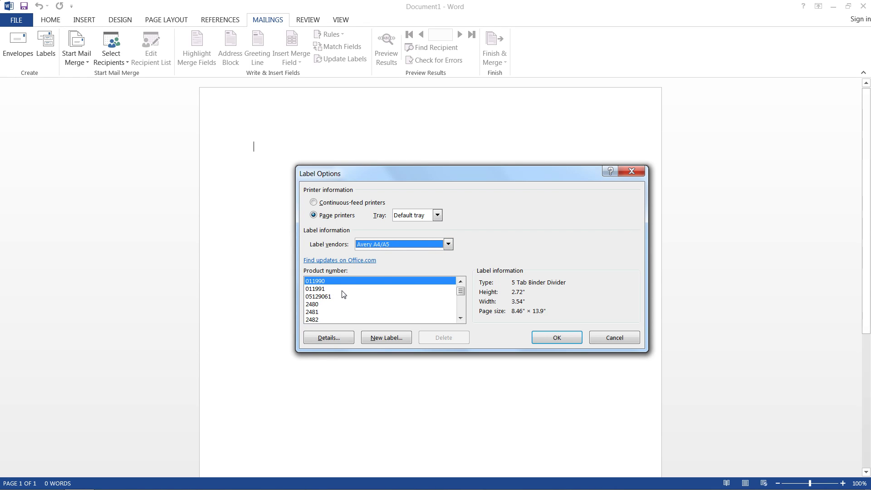
Step: Choose the L41615 ID label product and build the label sheet
{"action": "left_click_drag", "start_coordinate": [461, 291], "coordinate": [461, 306]}
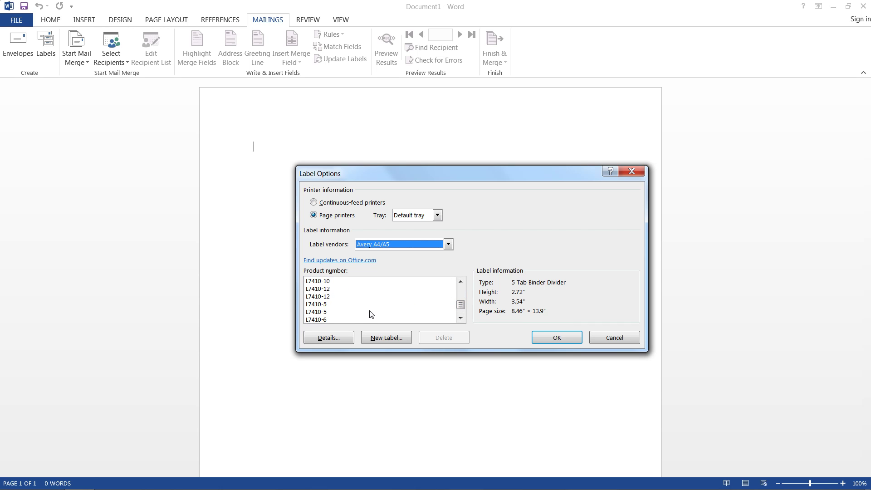
{"action": "scroll", "coordinate": [364, 313], "scroll_direction": "up", "scroll_amount": 10}
{"action": "left_click", "coordinate": [349, 320]}
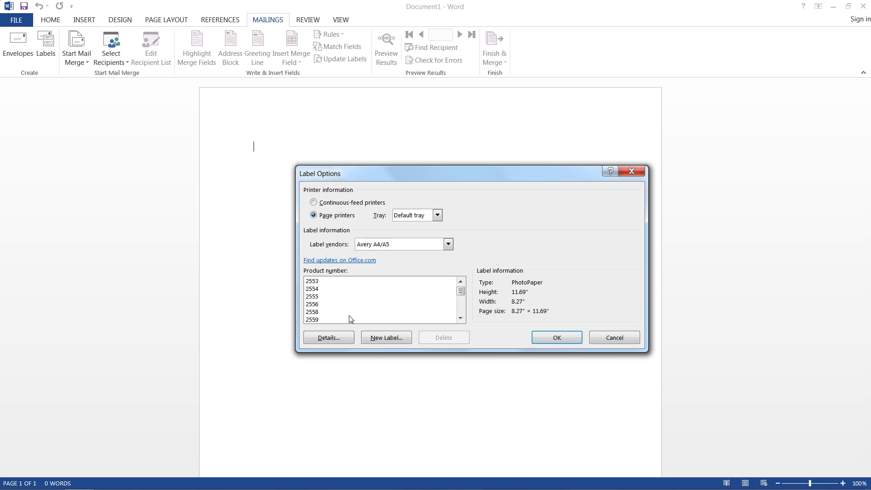
{"action": "scroll", "coordinate": [350, 318], "scroll_direction": "down", "scroll_amount": 10}
{"action": "scroll", "coordinate": [440, 312], "scroll_direction": "down", "scroll_amount": 10}
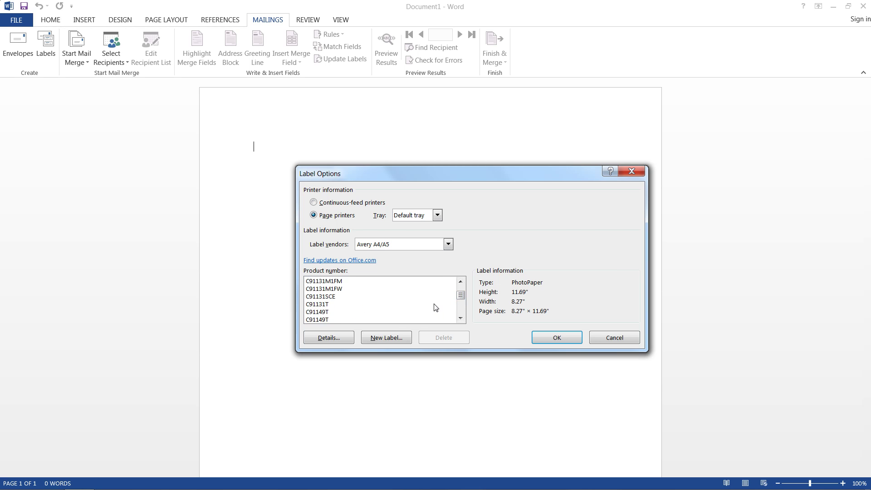
{"action": "scroll", "coordinate": [440, 312], "scroll_direction": "down", "scroll_amount": 10}
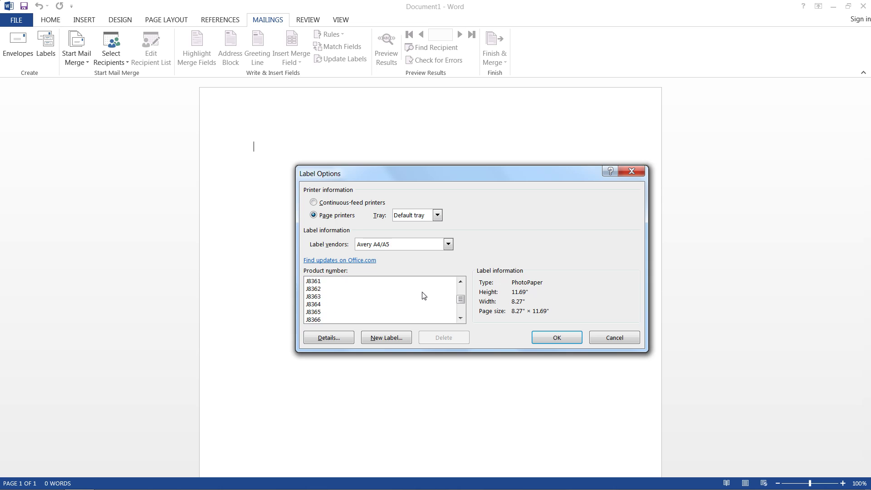
{"action": "scroll", "coordinate": [417, 296], "scroll_direction": "down", "scroll_amount": 3}
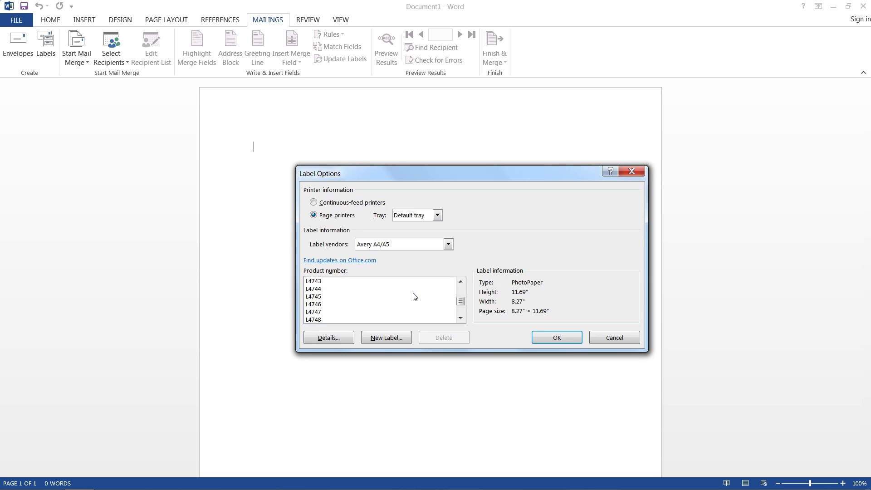
{"action": "scroll", "coordinate": [413, 297], "scroll_direction": "down", "scroll_amount": 5}
{"action": "left_click", "coordinate": [330, 298]}
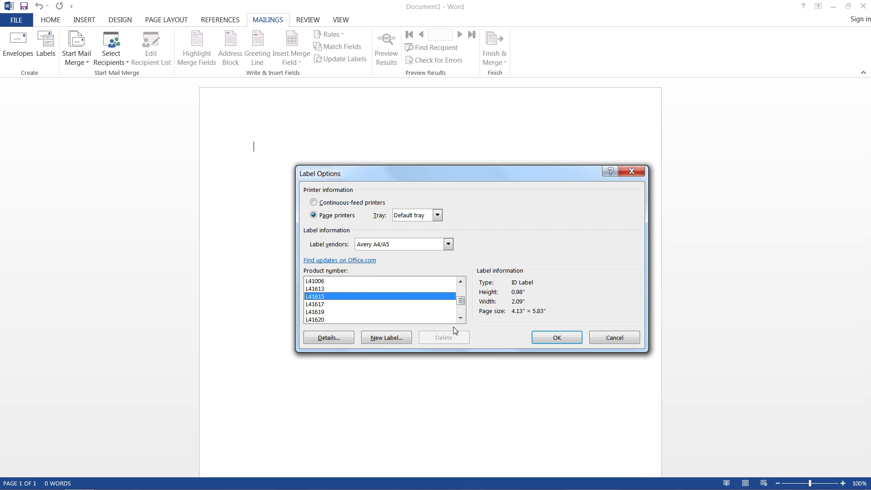
{"action": "left_click", "coordinate": [554, 338]}
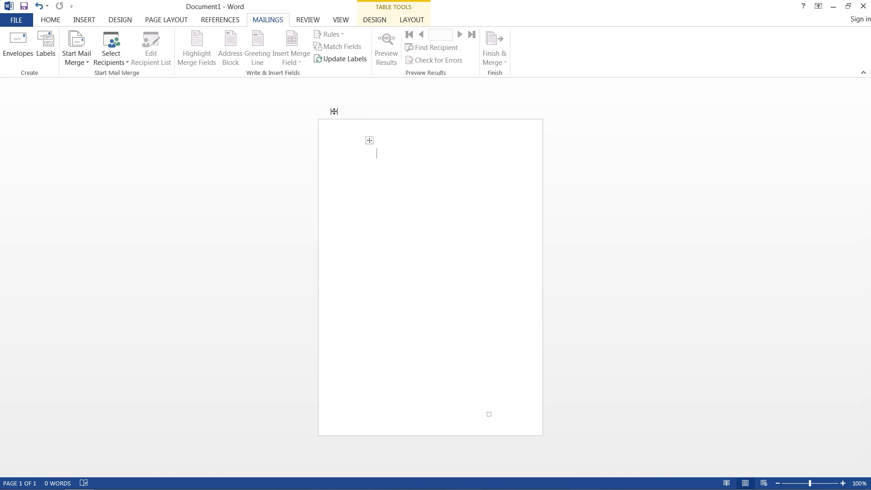
Step: Use Labels.xlsx from the Desktop, table Sheet1$, as the existing recipient list
{"action": "left_click", "coordinate": [109, 63]}
{"action": "left_click", "coordinate": [116, 88]}
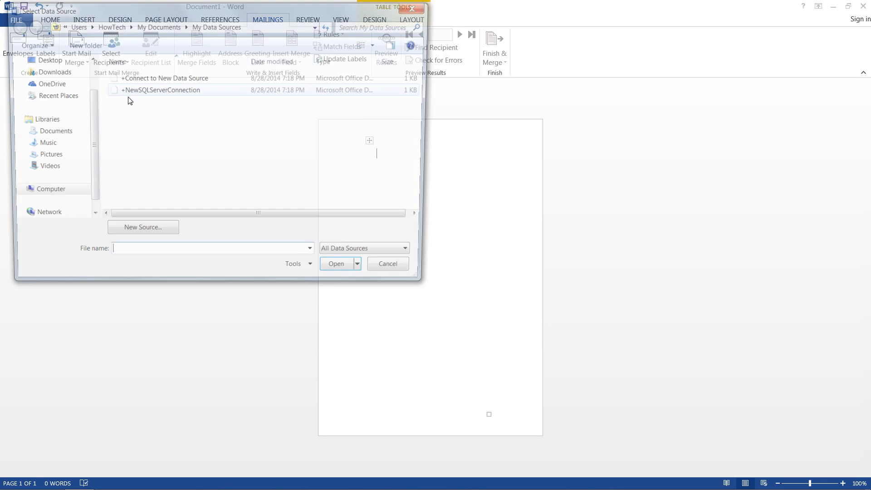
{"action": "left_click", "coordinate": [61, 62]}
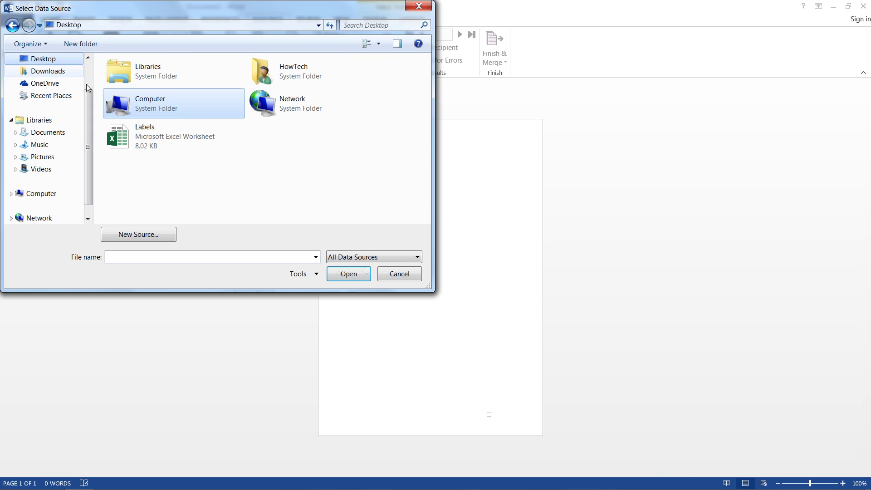
{"action": "double_click", "coordinate": [145, 136]}
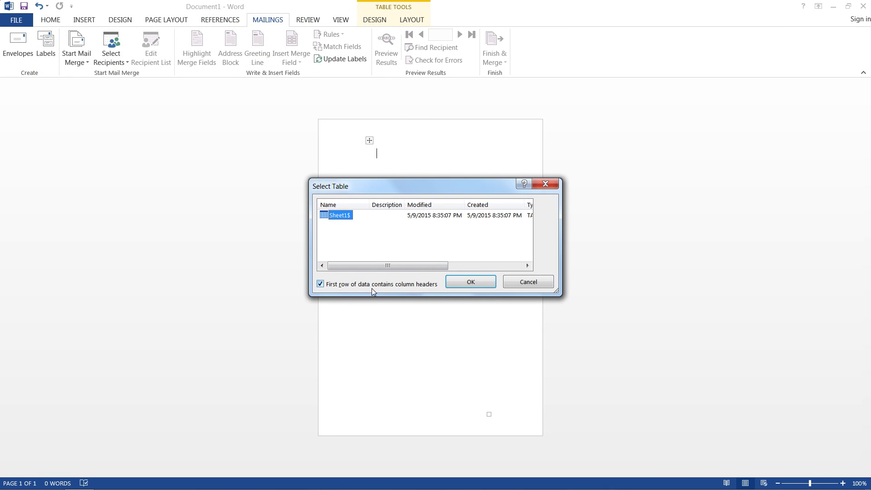
{"action": "left_click", "coordinate": [467, 283]}
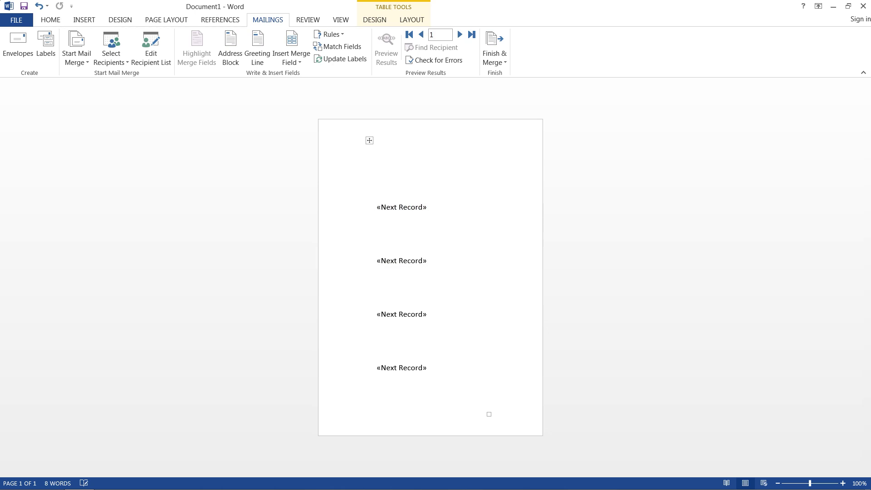
Step: Insert the First_Name merge field in the first label, centred and bold
{"action": "left_click", "coordinate": [298, 63]}
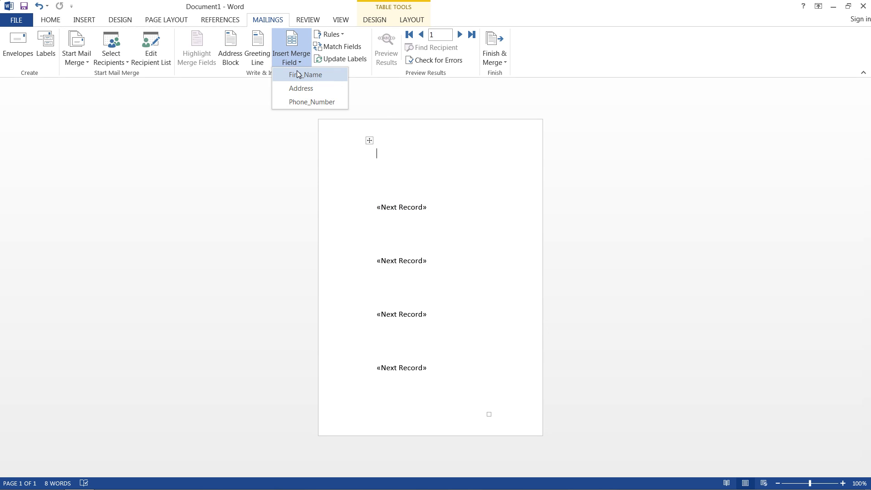
{"action": "left_click", "coordinate": [298, 74]}
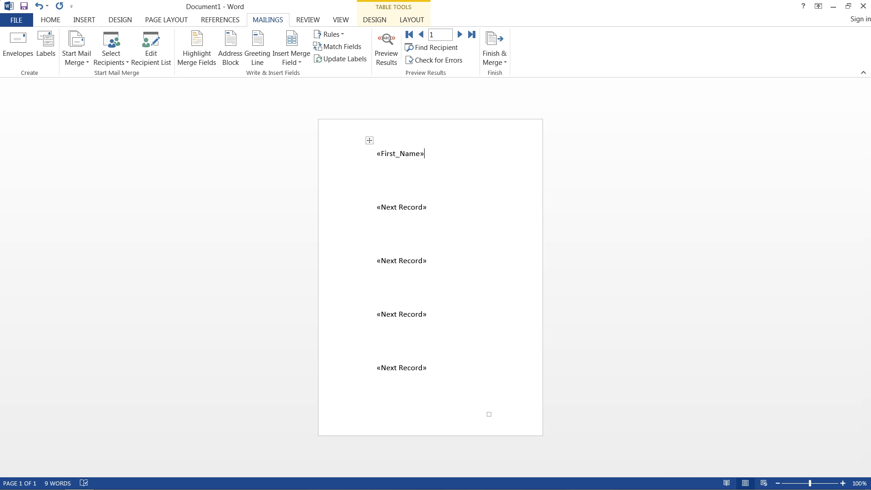
{"action": "key", "text": "ctrl+e"}
{"action": "left_click", "coordinate": [425, 154]}
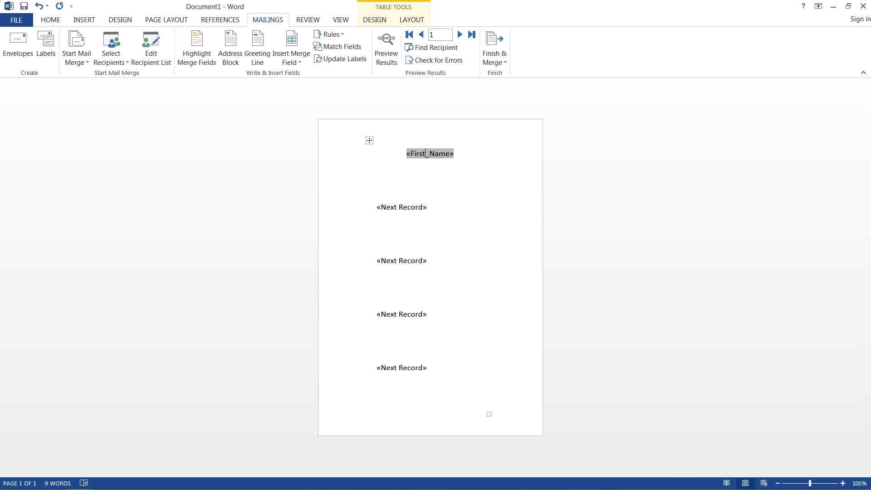
{"action": "key", "text": "ctrl+a"}
{"action": "key", "text": "ctrl+Home"}
{"action": "key", "text": "shift+End"}
{"action": "key", "text": "ctrl+b"}
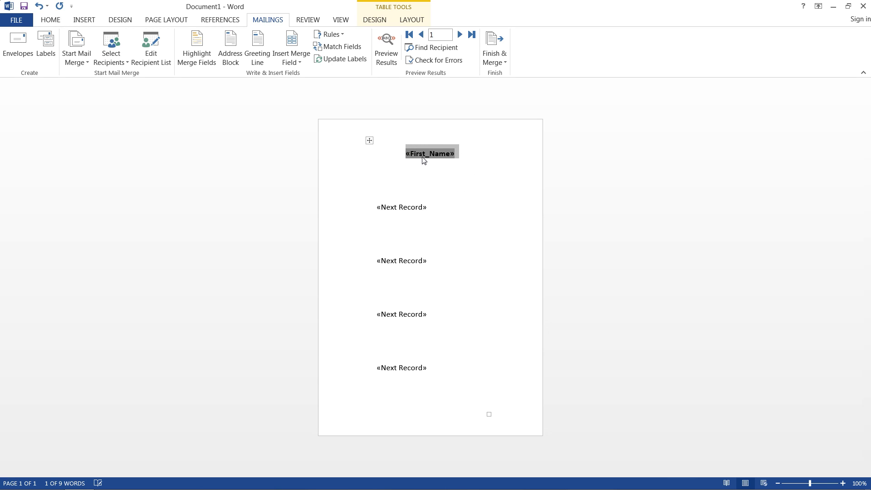
{"action": "key", "text": "Right"}
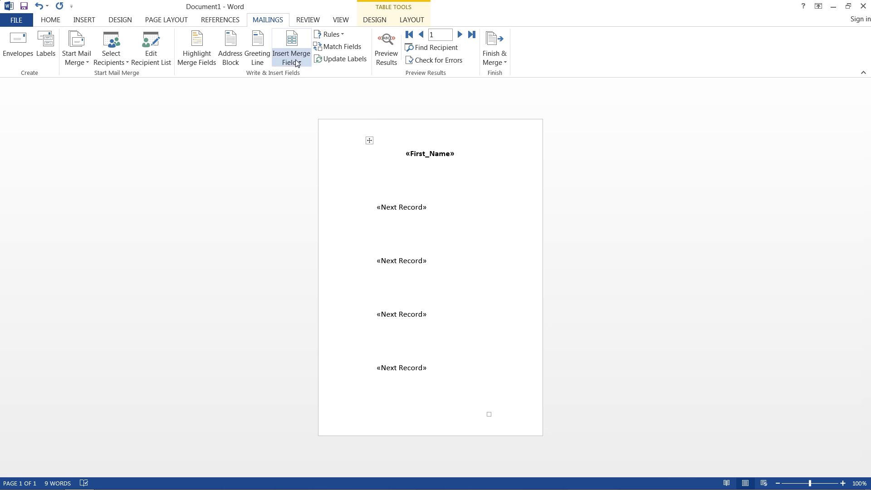
Step: Add non-bold Address and Phone_Number fields below it and update all labels
{"action": "left_click", "coordinate": [292, 61]}
{"action": "left_click", "coordinate": [307, 87]}
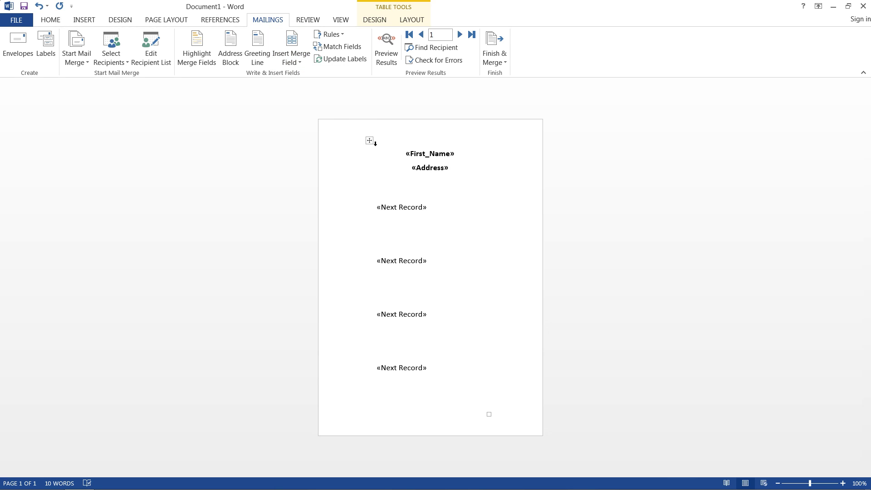
{"action": "double_click", "coordinate": [430, 168]}
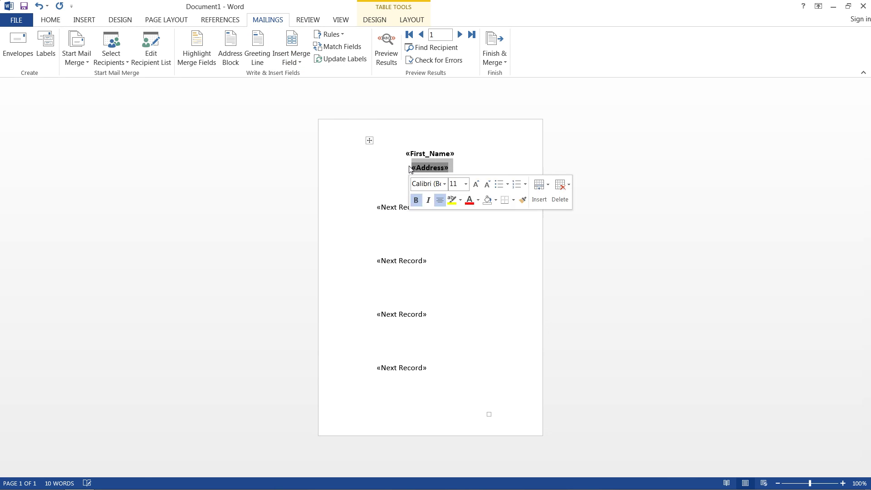
{"action": "key", "text": "Right"}
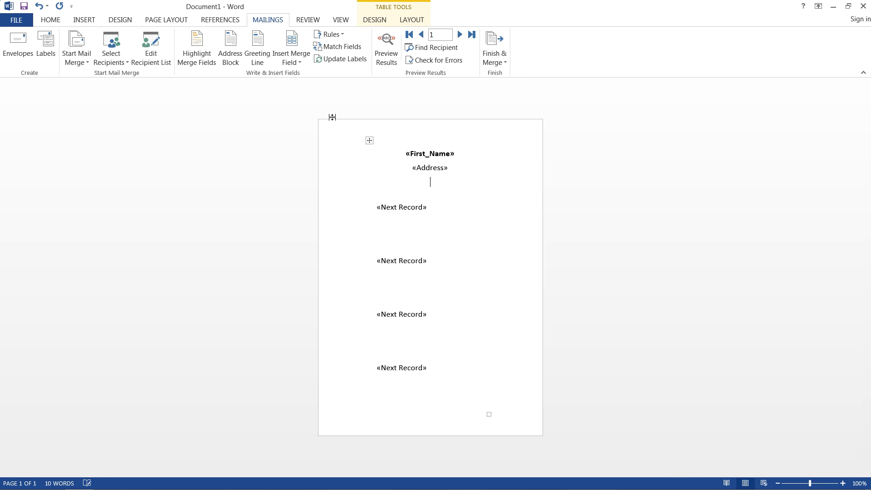
{"action": "left_click", "coordinate": [300, 63]}
{"action": "left_click", "coordinate": [298, 102]}
{"action": "left_click", "coordinate": [345, 59]}
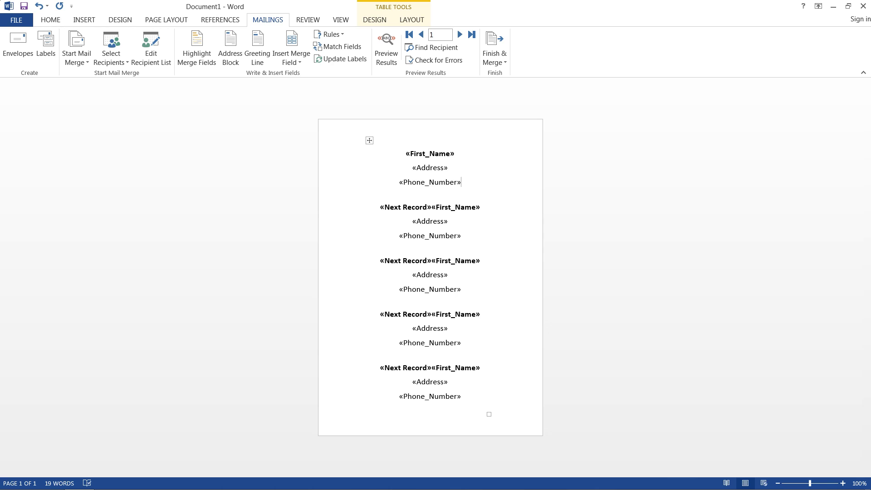
Step: Preview the merge so each label shows a contact's real name, address and phone number
{"action": "left_click", "coordinate": [387, 59]}
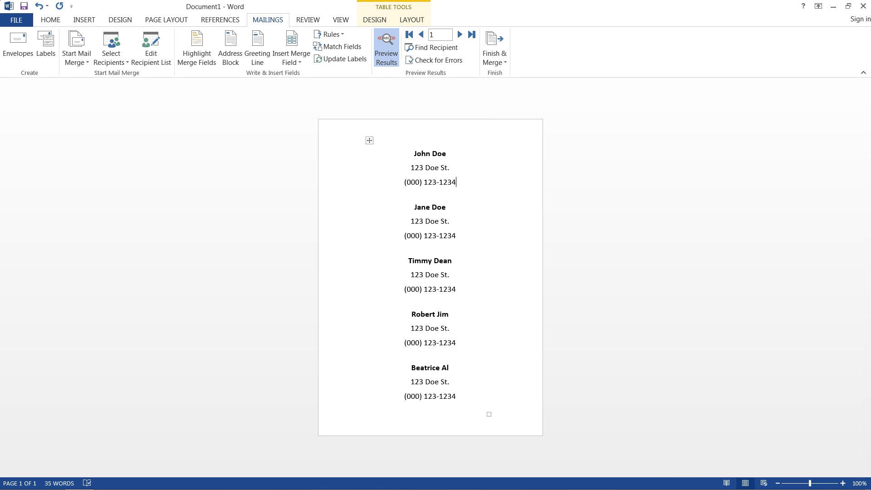
{"action": "left_click", "coordinate": [495, 53]}
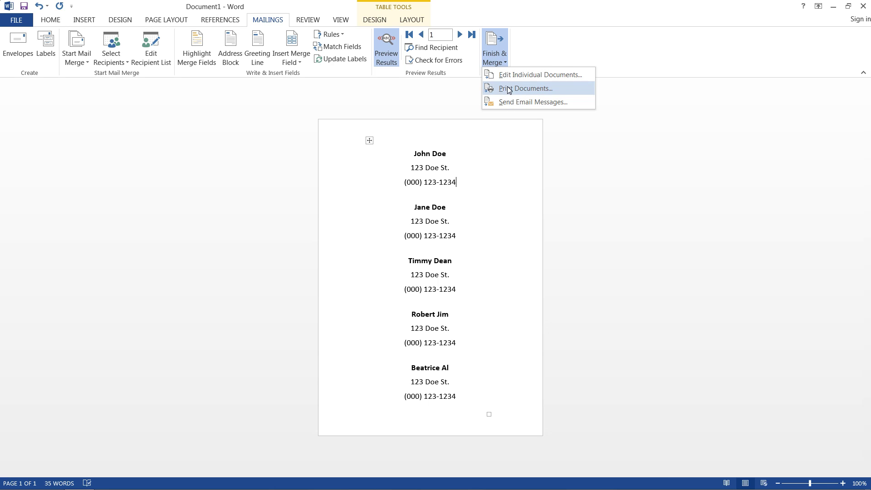
{"action": "left_click", "coordinate": [500, 56]}
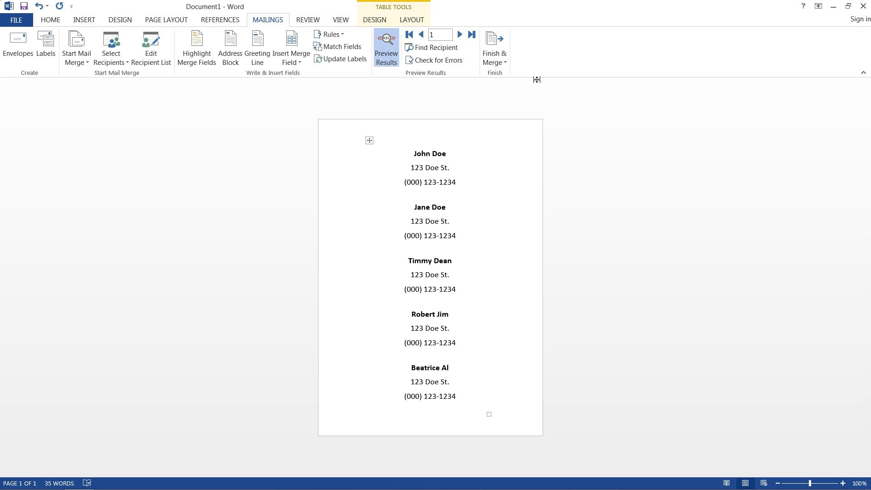